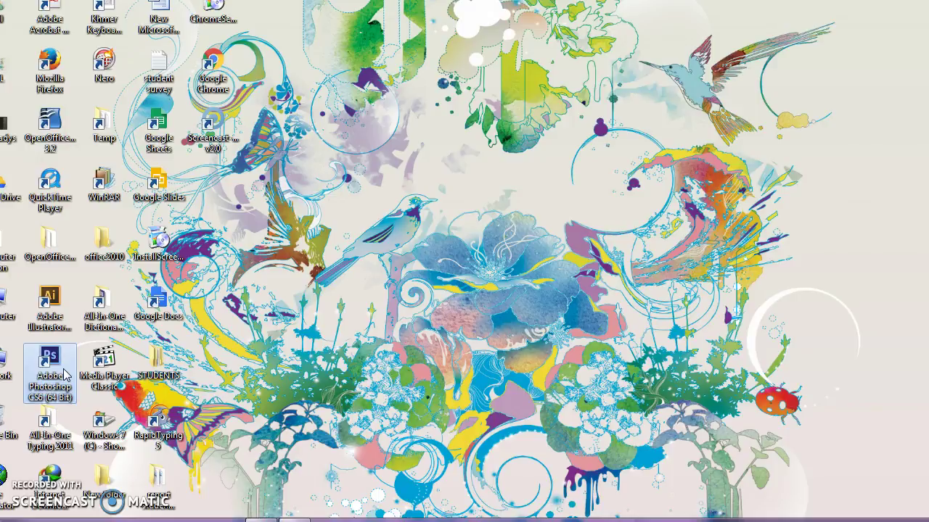
- Launch Adobe Photoshop CS6 (64 Bit) and open the skyline photo the-25-best-skylines-in-the-world.jpg from New folder
double_click(49, 373)
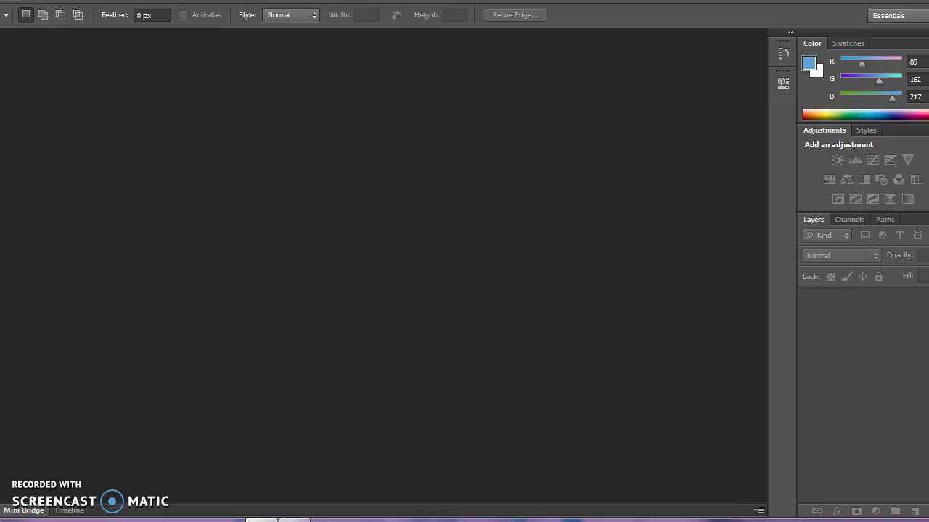
key(alt+f)
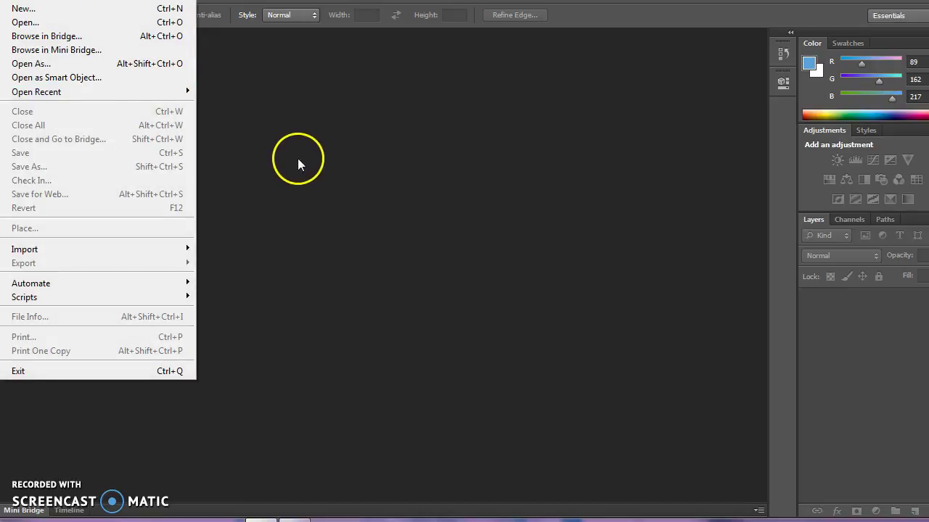
click(164, 22)
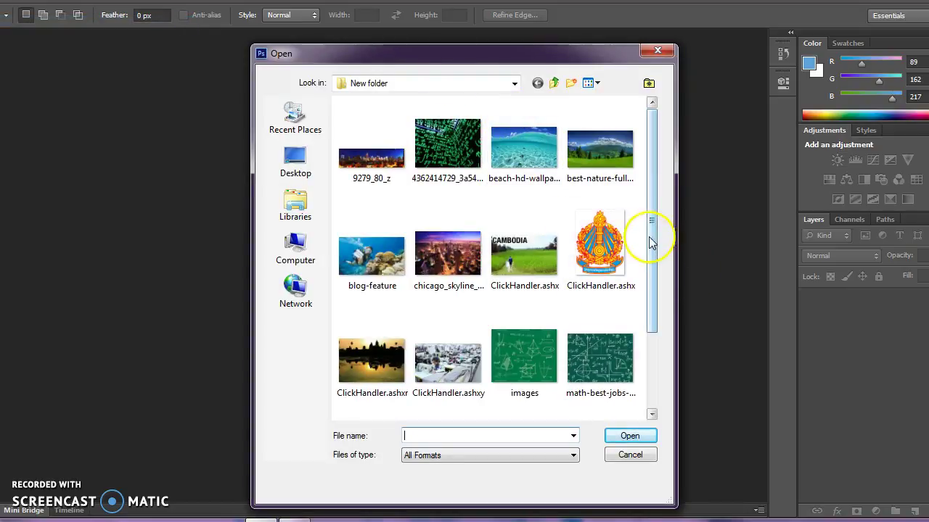
drag(650, 242, 663, 326)
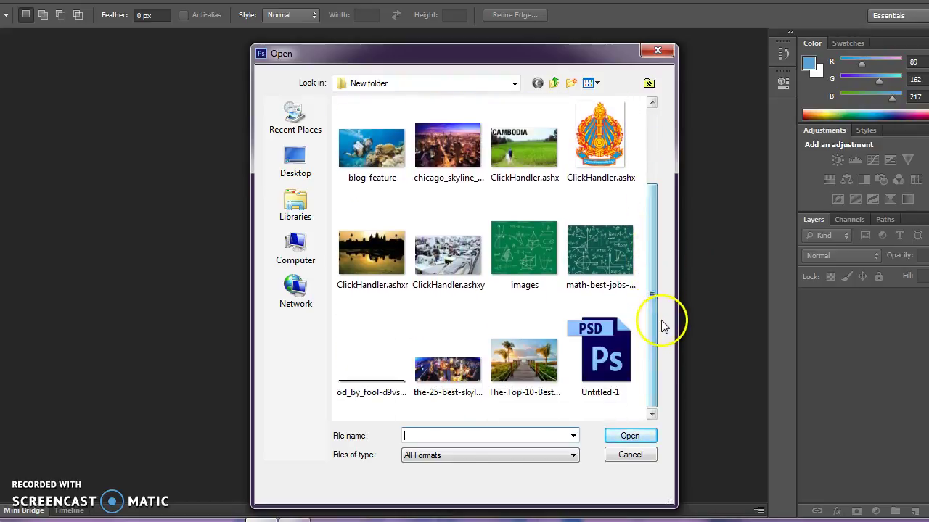
click(457, 384)
double_click(457, 385)
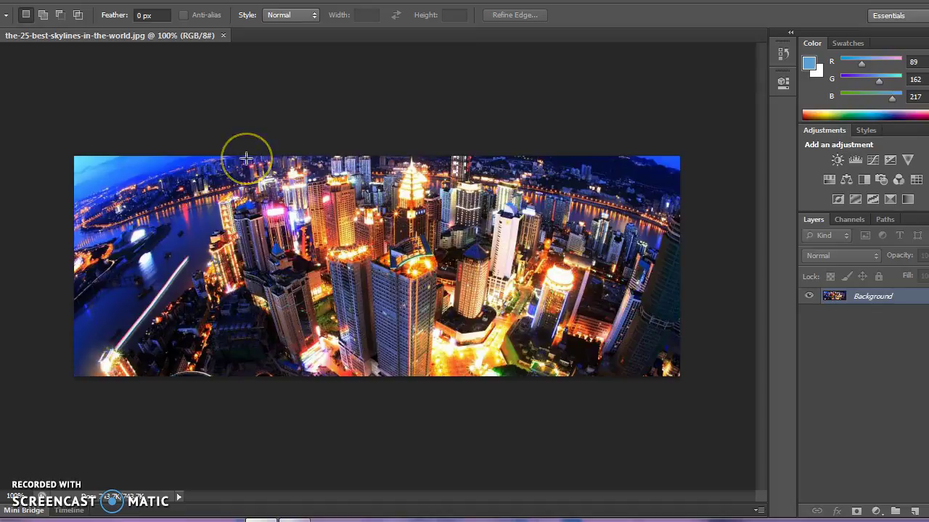
- Select a nearly full-height rectangular area over the central buildings of the skyline photo with the Rectangular Marquee tool
drag(256, 197, 553, 457)
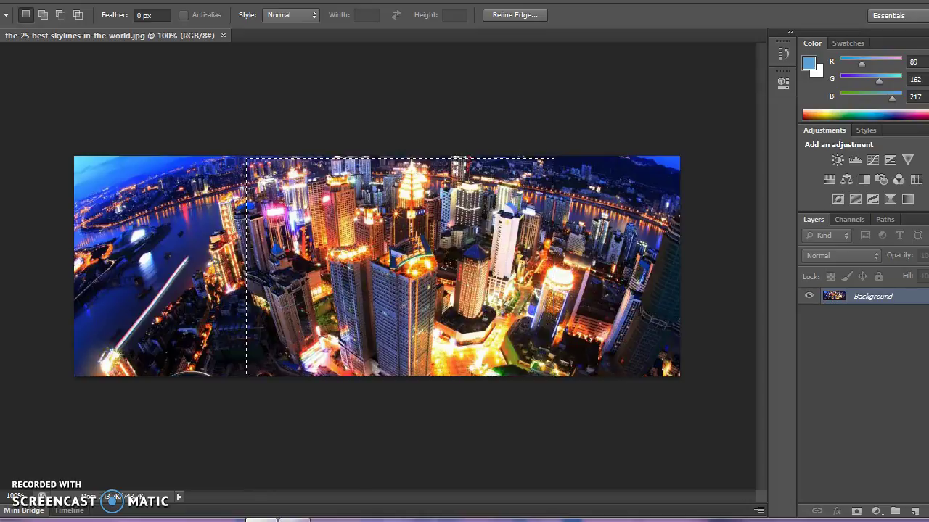
key(alt+e)
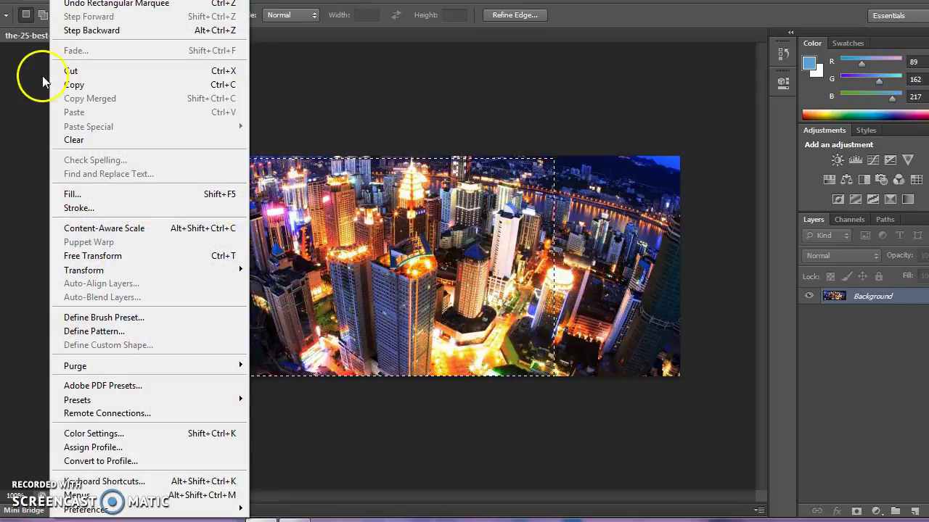
key(Escape)
key(alt+i)
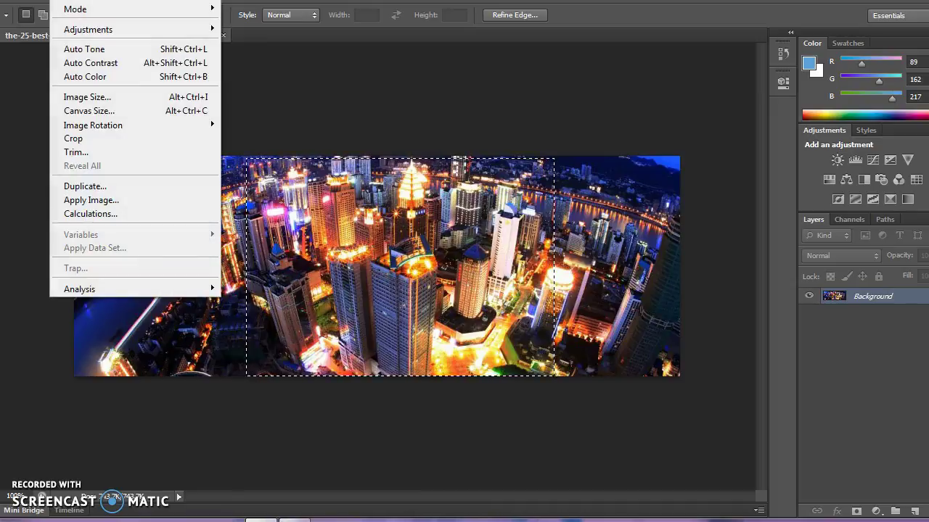
key(Escape)
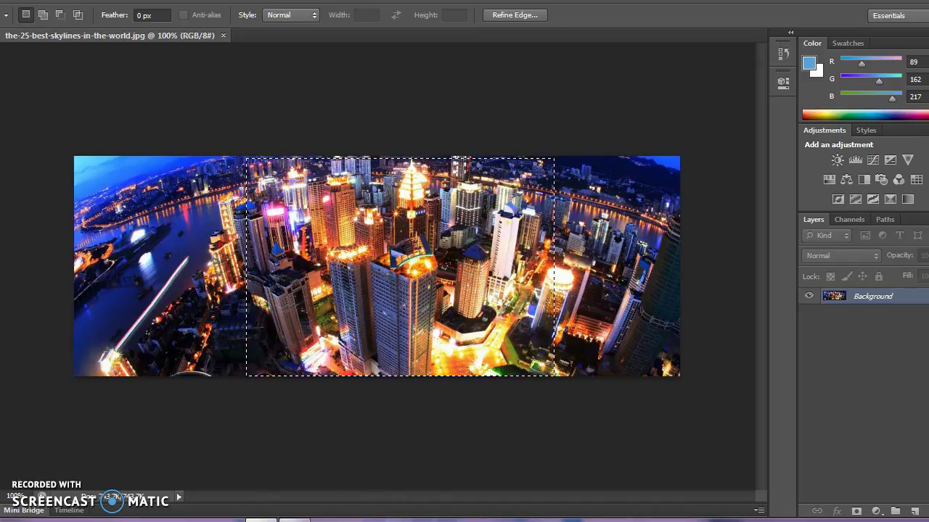
- Preview a crop to the selected area, reset the crop box, and return to the Rectangular Marquee tool
key(c)
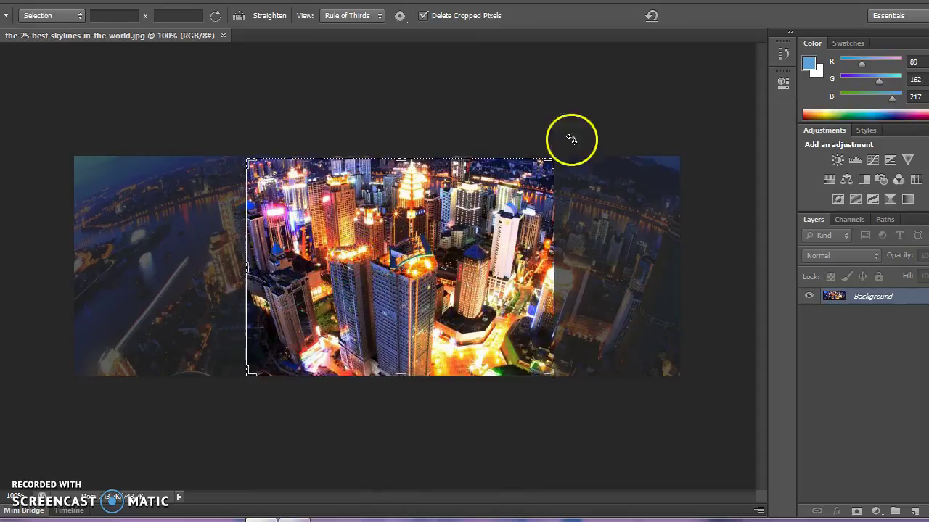
click(652, 17)
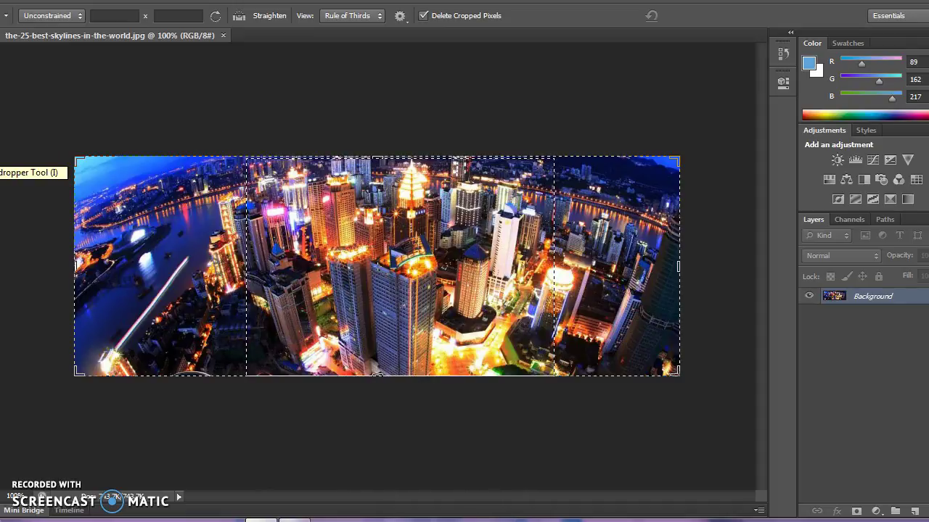
key(i)
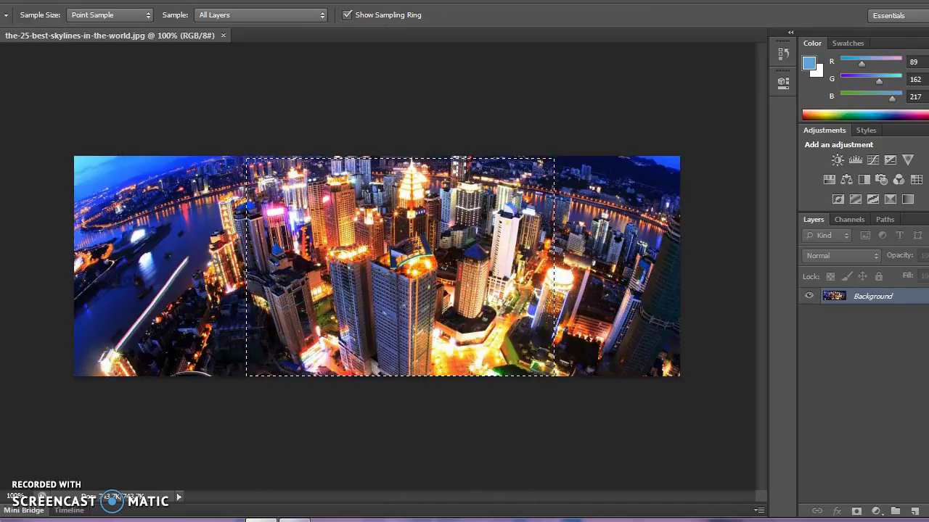
key(c)
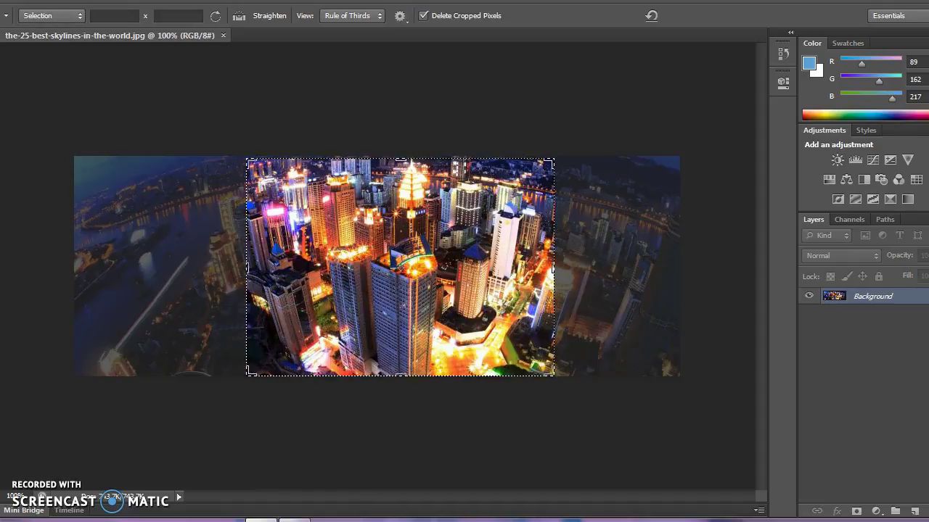
key(m)
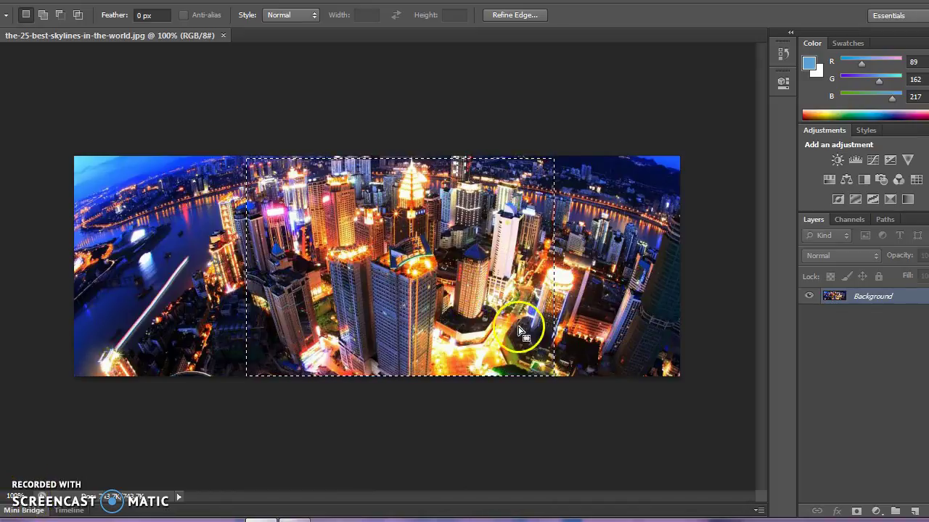
- Shift the selection outline toward the photo's left side, preview a crop to it, and reset the crop box
drag(490, 337, 422, 330)
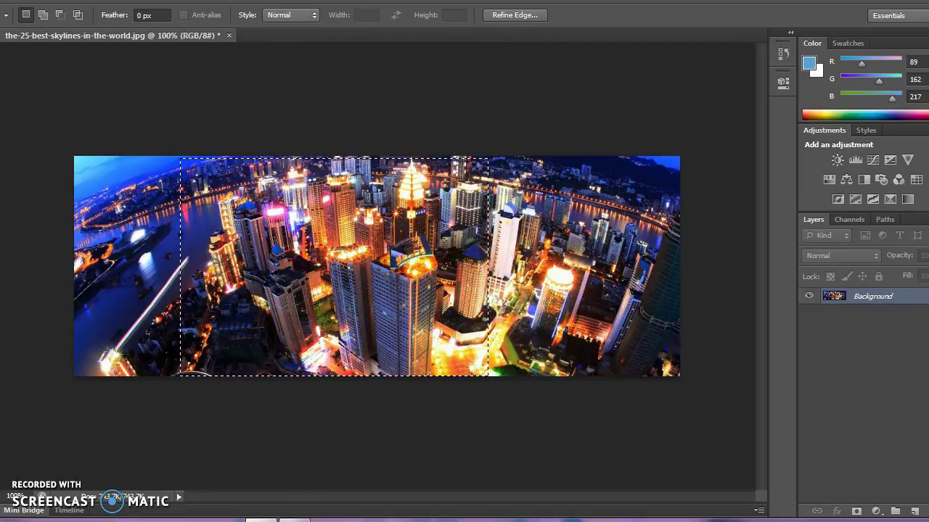
key(c)
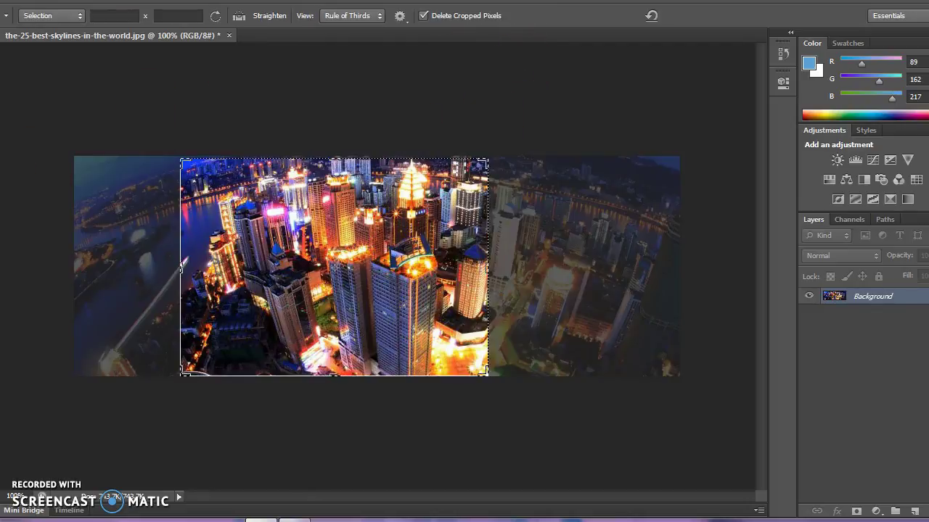
click(651, 16)
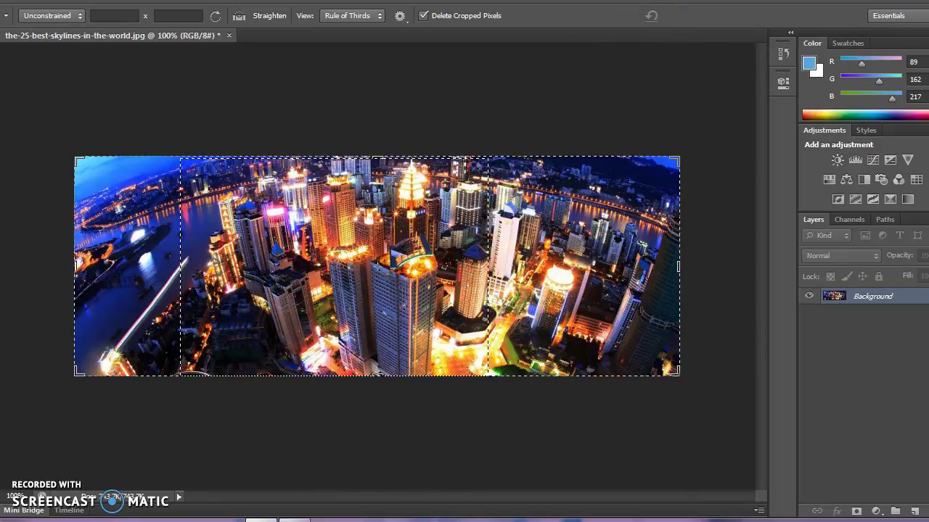
- Swap the crop box orientation and back, and commit the crop at the full image size
click(215, 18)
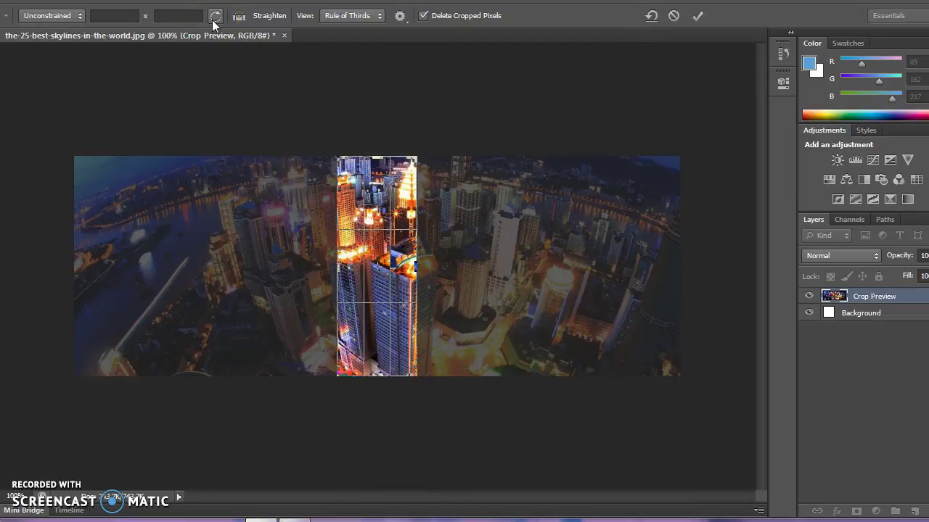
click(215, 18)
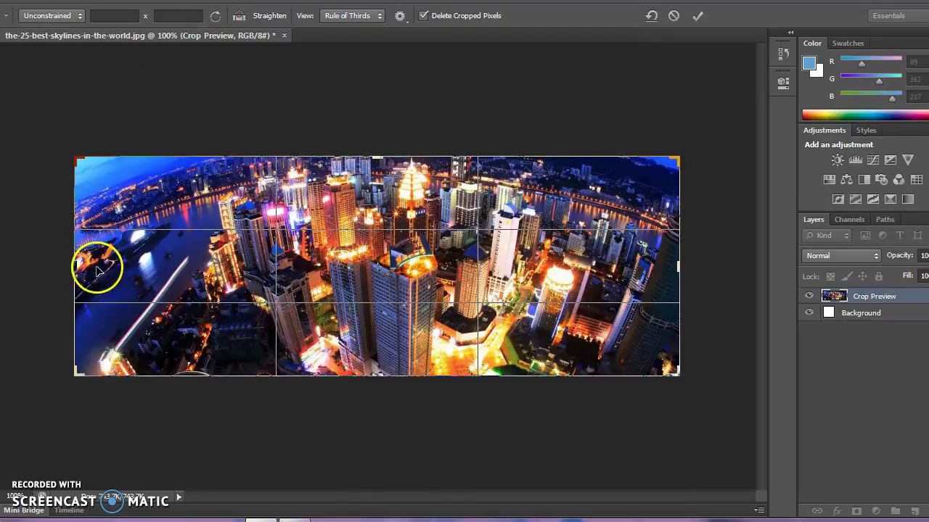
click(697, 16)
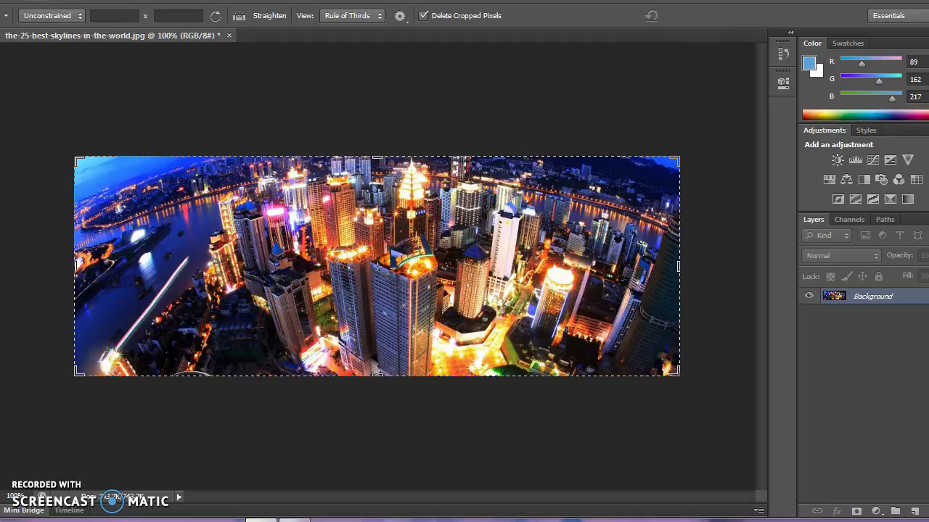
key(alt+i)
key(alt+f)
key(Escape)
key(alt+l)
key(Right)
key(Left)
mouse_move(107, 9)
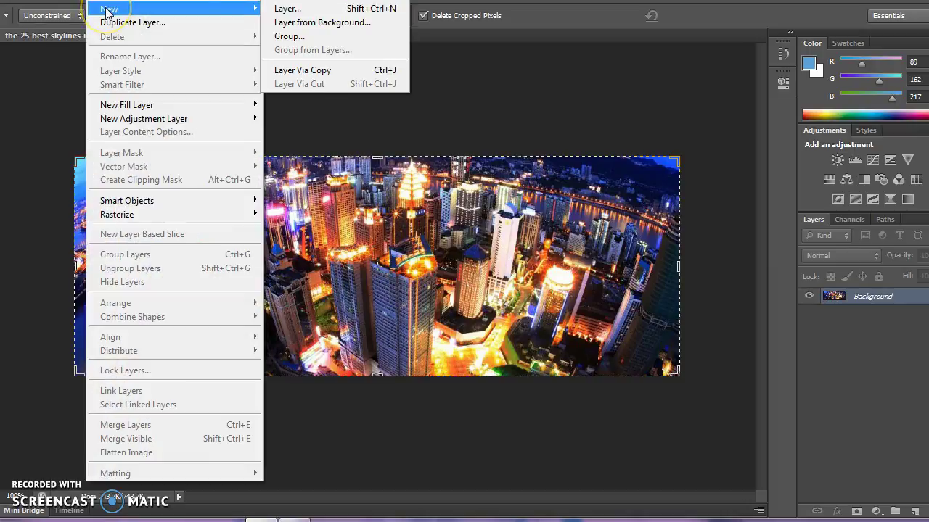
mouse_move(18, 0)
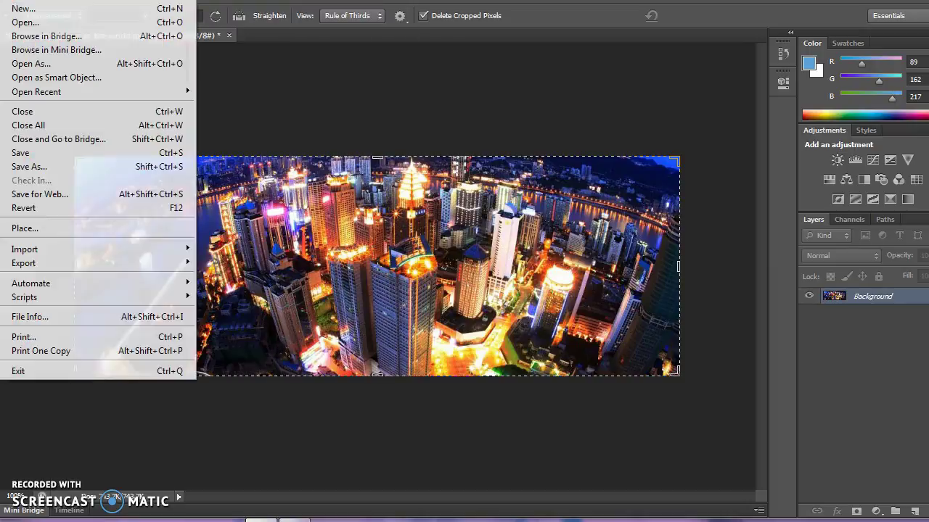
click(32, 22)
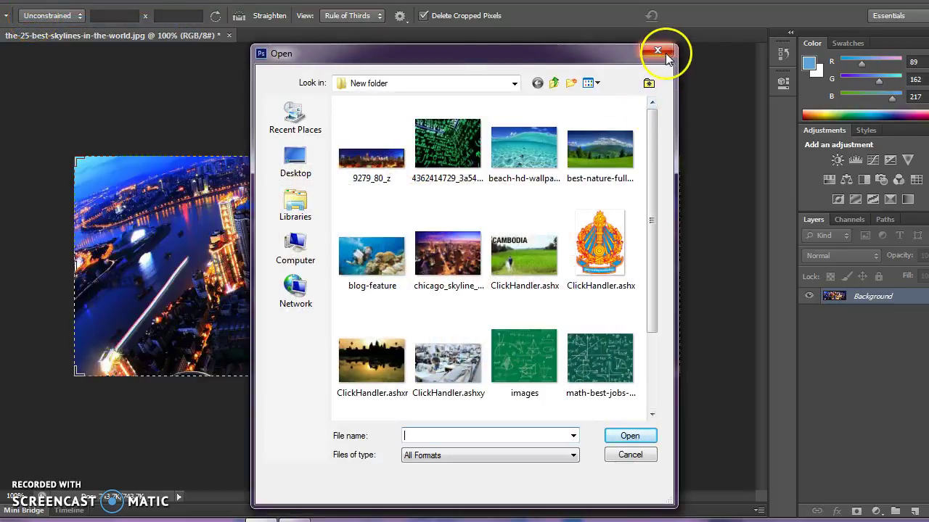
click(657, 50)
- Create a new document from the Default Photoshop Size preset, 7 by 5 inches at 72 pixels/inch with white background
click(14, 0)
click(48, 11)
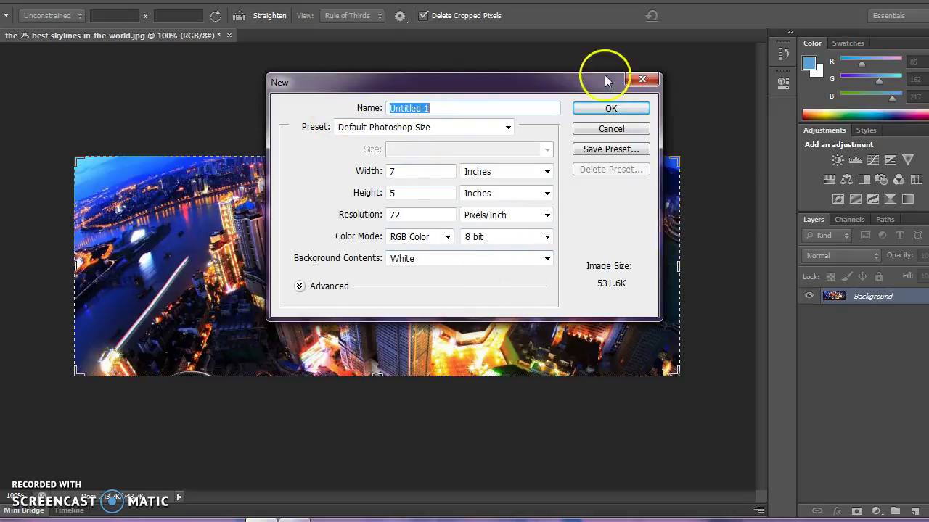
click(597, 108)
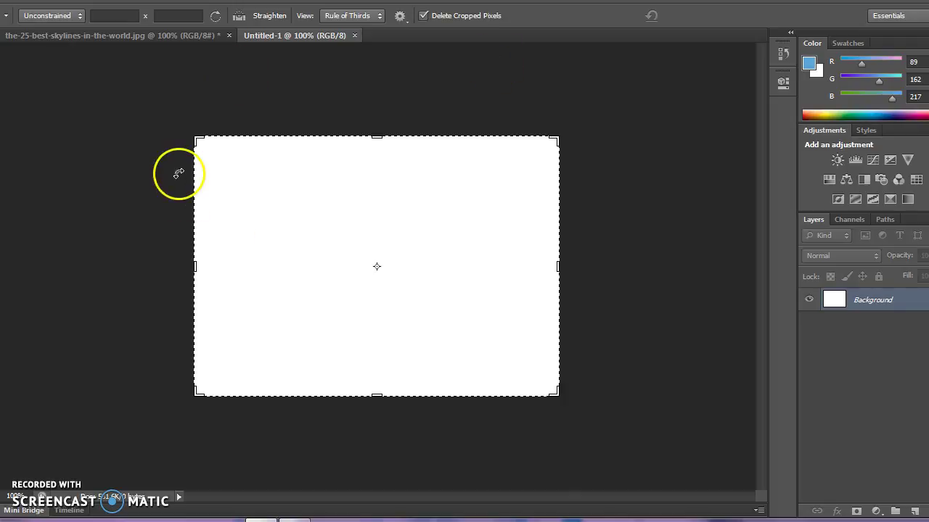
- Return to the skyline photo and marquee-select a rectangular area reaching its bottom edge, placed over the central towers
click(131, 35)
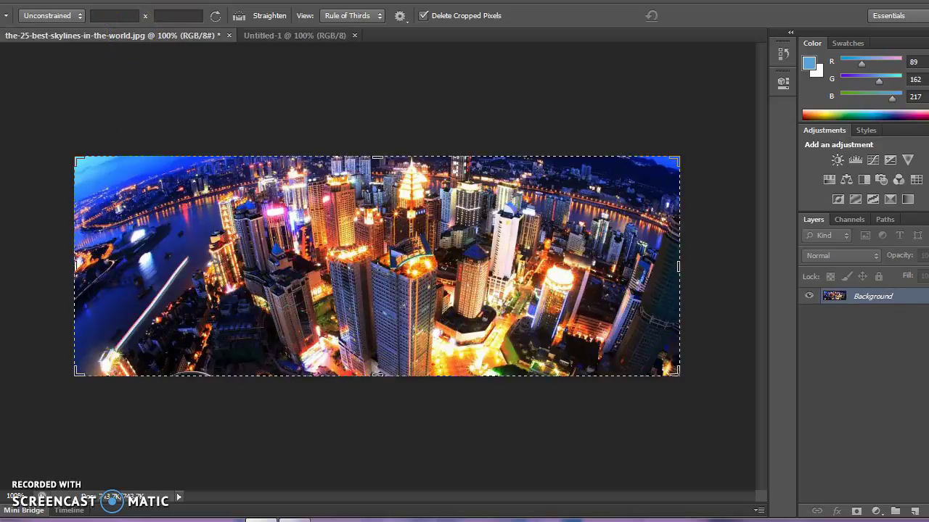
key(m)
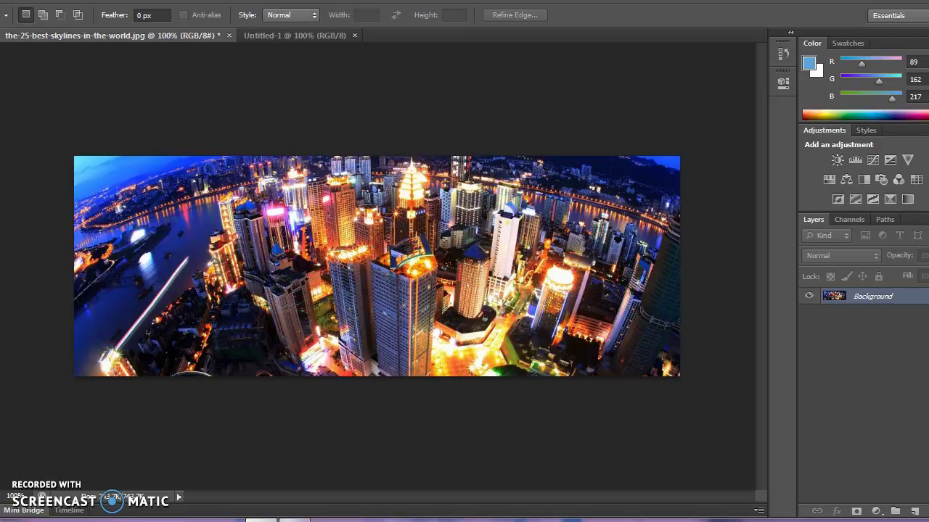
drag(230, 178, 505, 381)
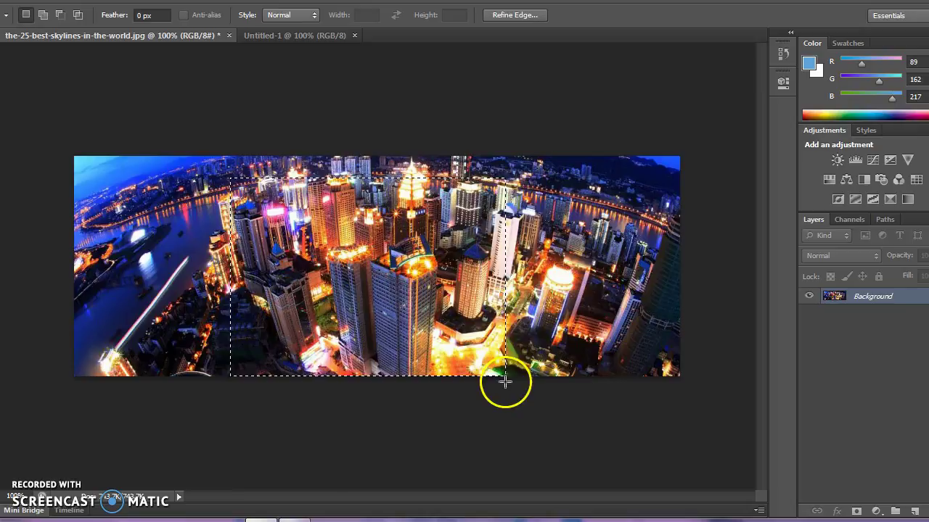
click(391, 176)
drag(392, 176, 603, 401)
drag(527, 296, 423, 304)
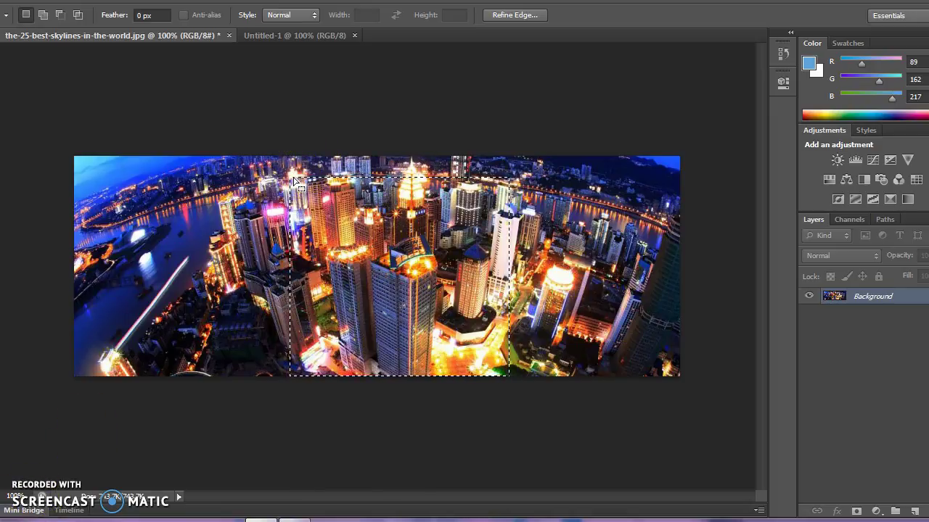
mouse_move(294, 180)
mouse_down()
mouse_move(280, 154)
mouse_move(283, 176)
mouse_up()
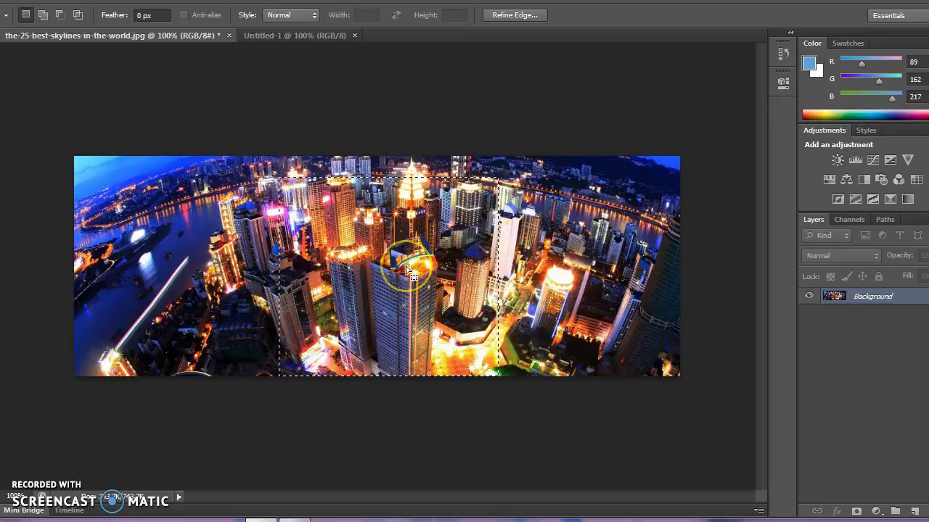
- Try to transfer the selected area to Untitled-1 with the Rectangular Marquee tool, and return to the skyline photo
drag(407, 272, 296, 48)
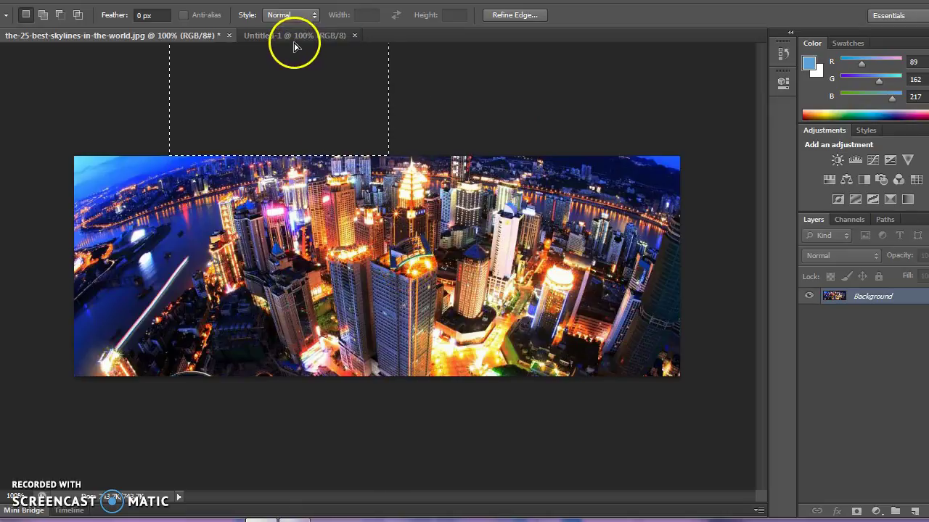
click(295, 36)
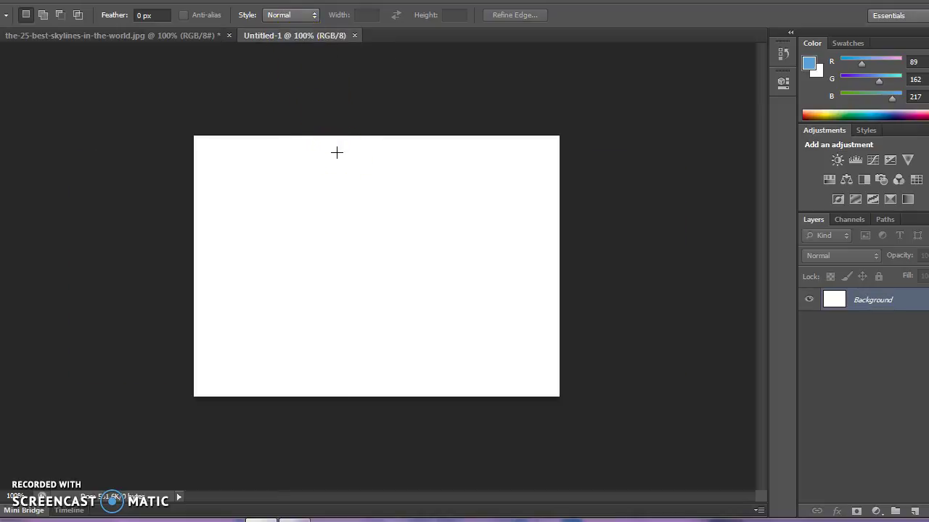
click(198, 34)
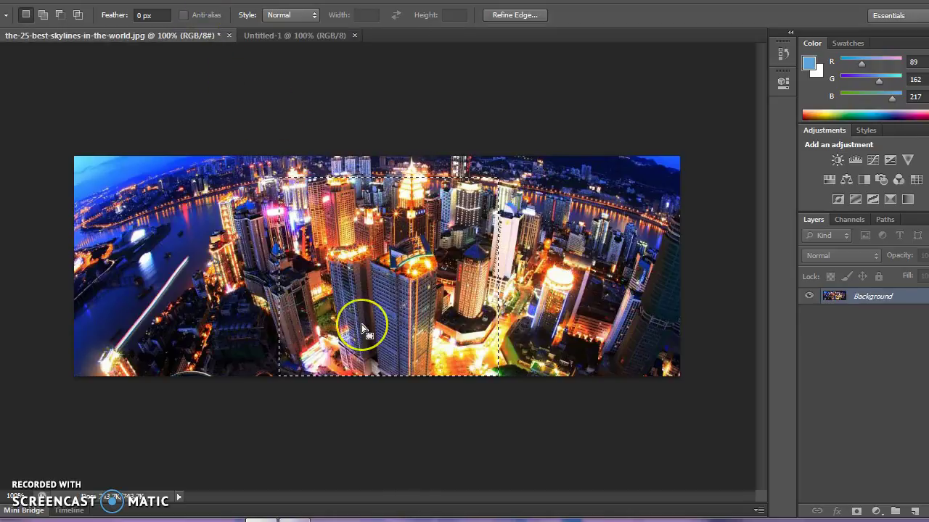
- Shift the selection slightly up and left, and use the Move tool to place the selected buildings on the Untitled-1 canvas
drag(363, 330, 335, 312)
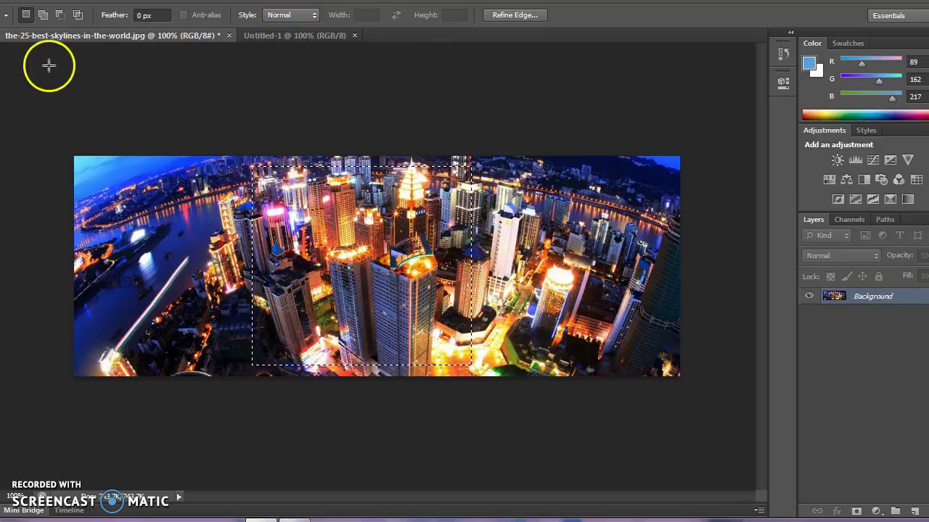
key(v)
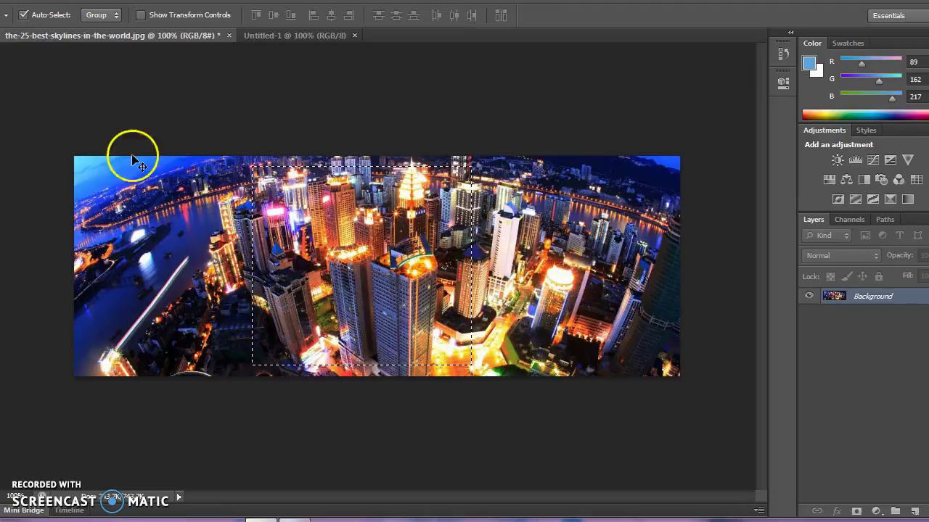
drag(305, 254, 330, 204)
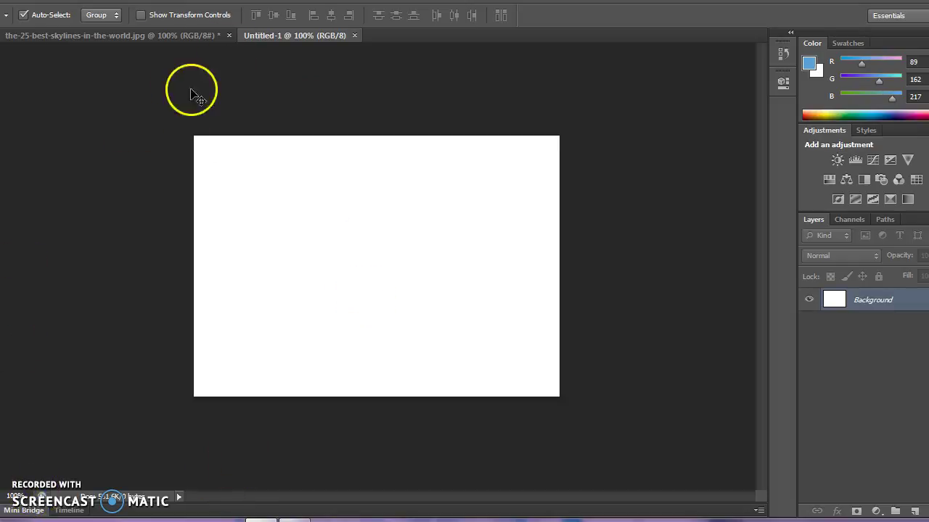
click(211, 36)
drag(379, 273, 329, 35)
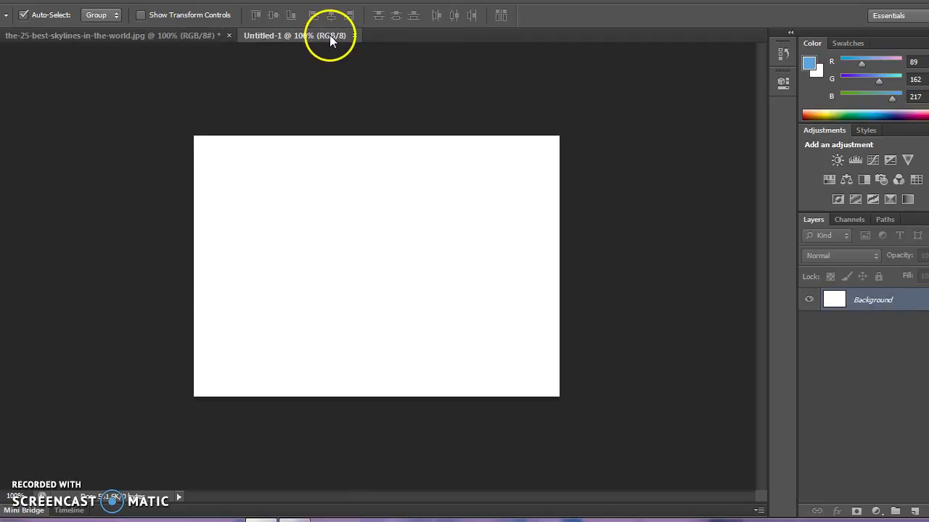
click(85, 37)
mouse_move(365, 245)
mouse_down()
mouse_move(285, 103)
mouse_move(284, 36)
mouse_move(303, 41)
mouse_move(377, 236)
mouse_up()
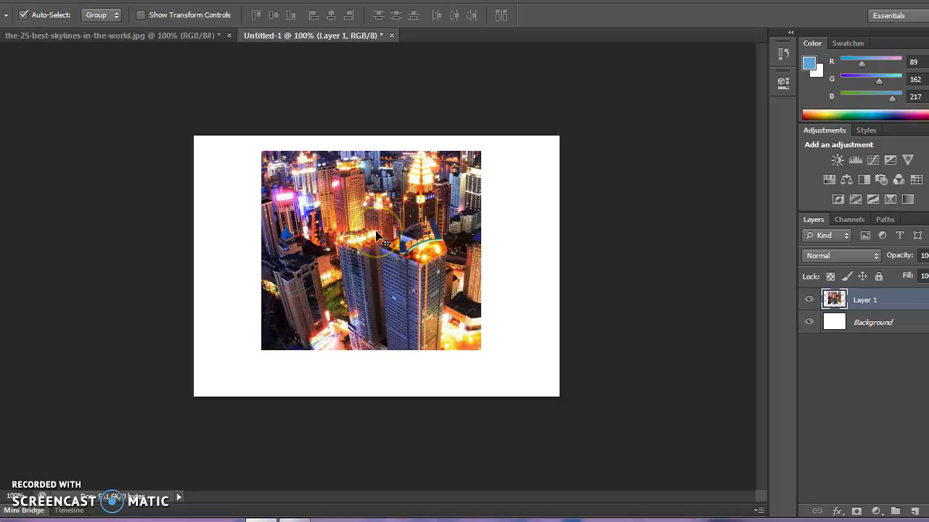
click(388, 255)
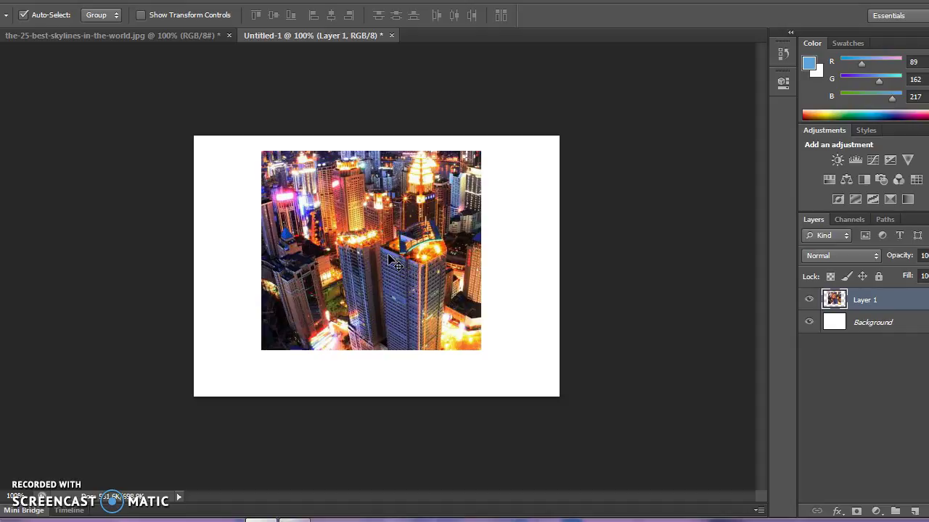
click(392, 257)
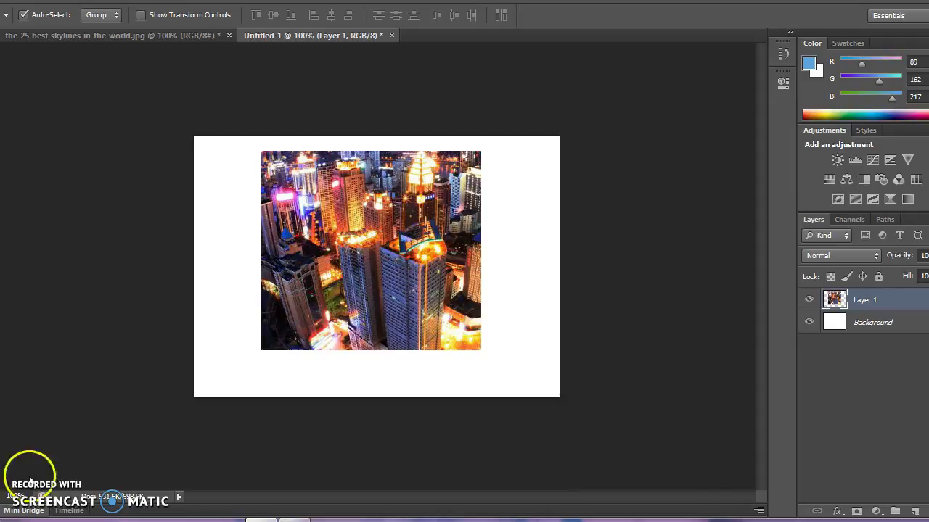